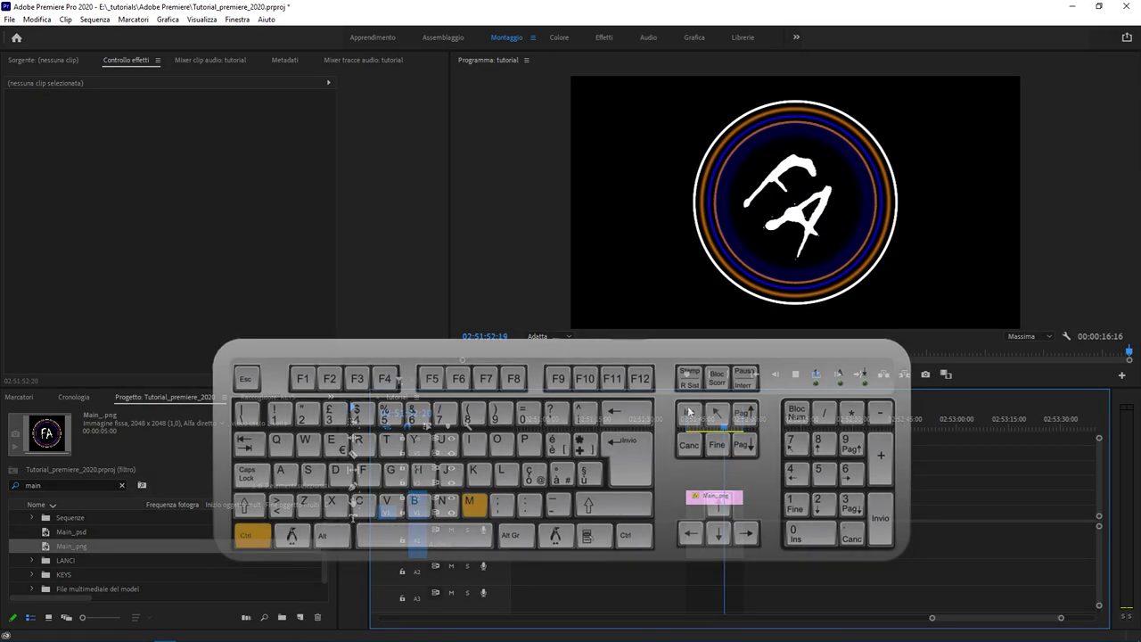
- Review Export Settings, keeping H.264 format, then zoom the timeline in on Main_png
{"action": "key", "text": "ctrl+m"}
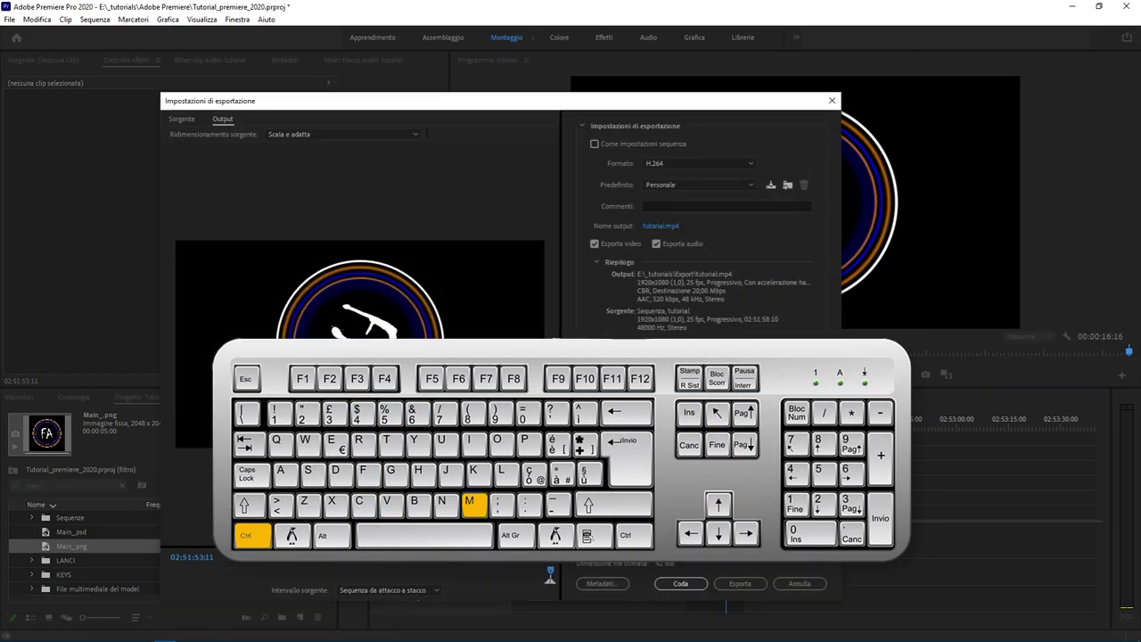
{"action": "left_click_drag", "start_coordinate": [719, 105], "coordinate": [787, 87]}
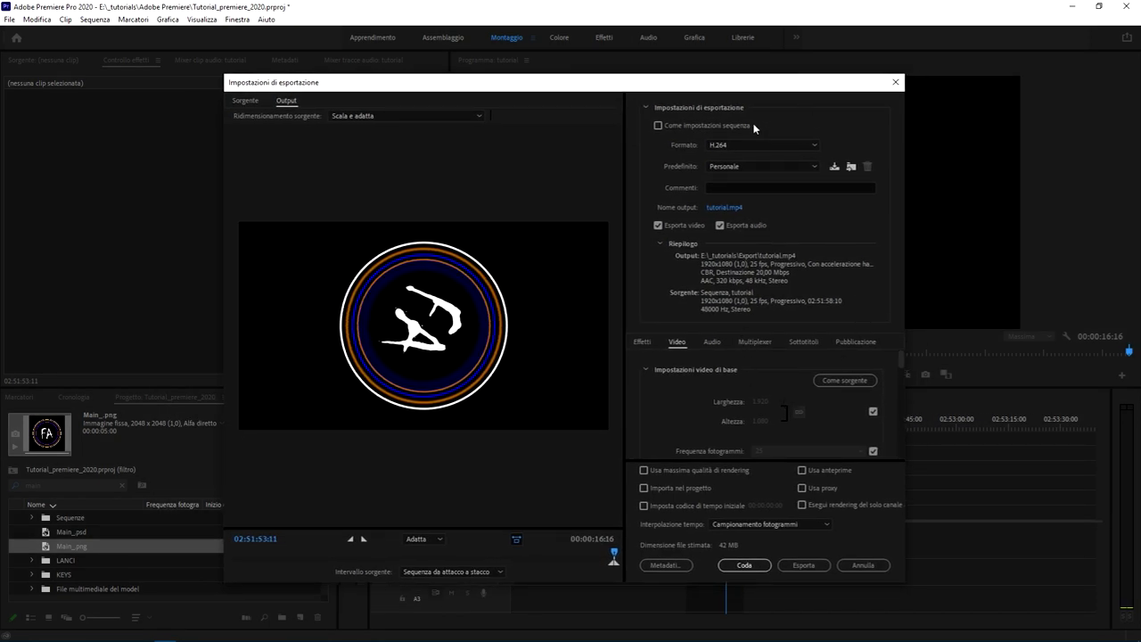
{"action": "left_click", "coordinate": [763, 144]}
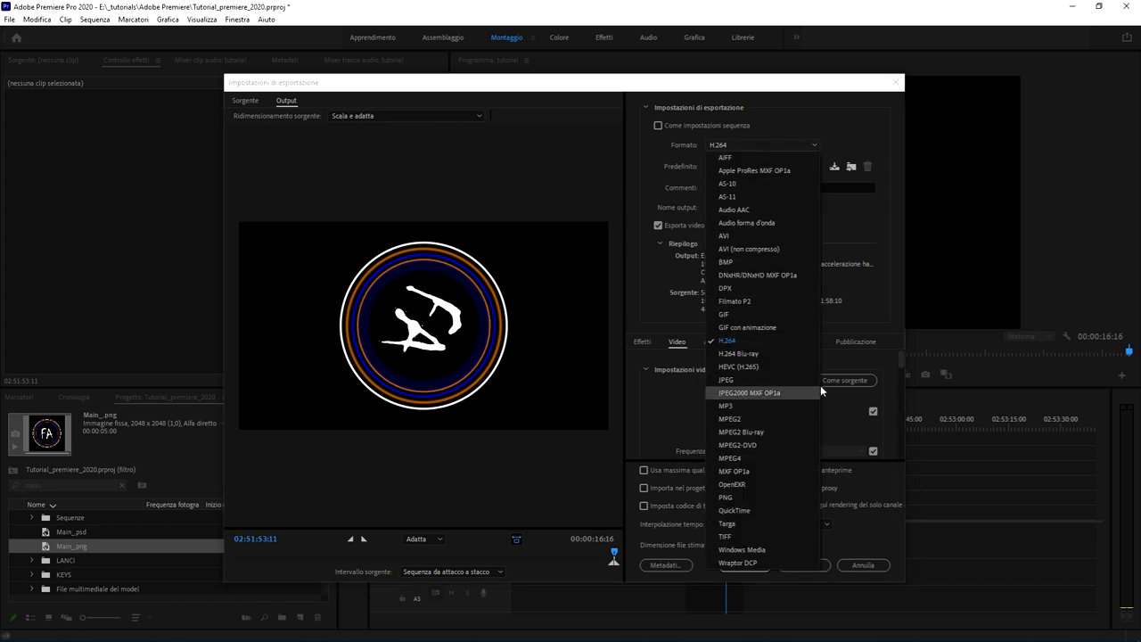
{"action": "left_click", "coordinate": [876, 224]}
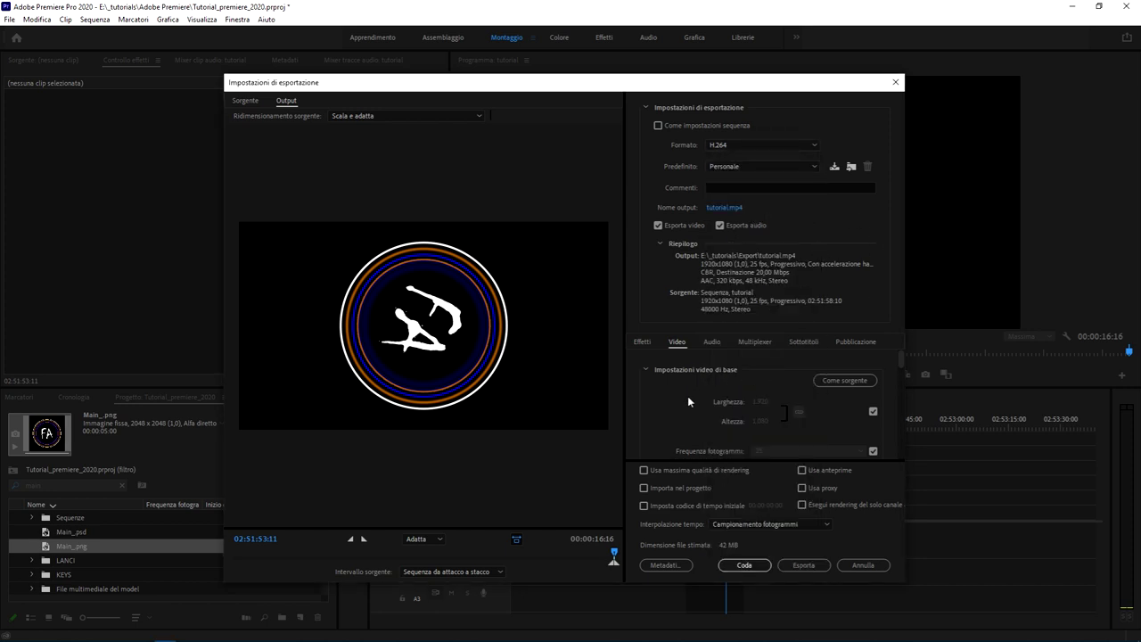
{"action": "scroll", "coordinate": [678, 401], "scroll_direction": "down", "scroll_amount": 3}
{"action": "scroll", "coordinate": [655, 410], "scroll_direction": "down", "scroll_amount": 2}
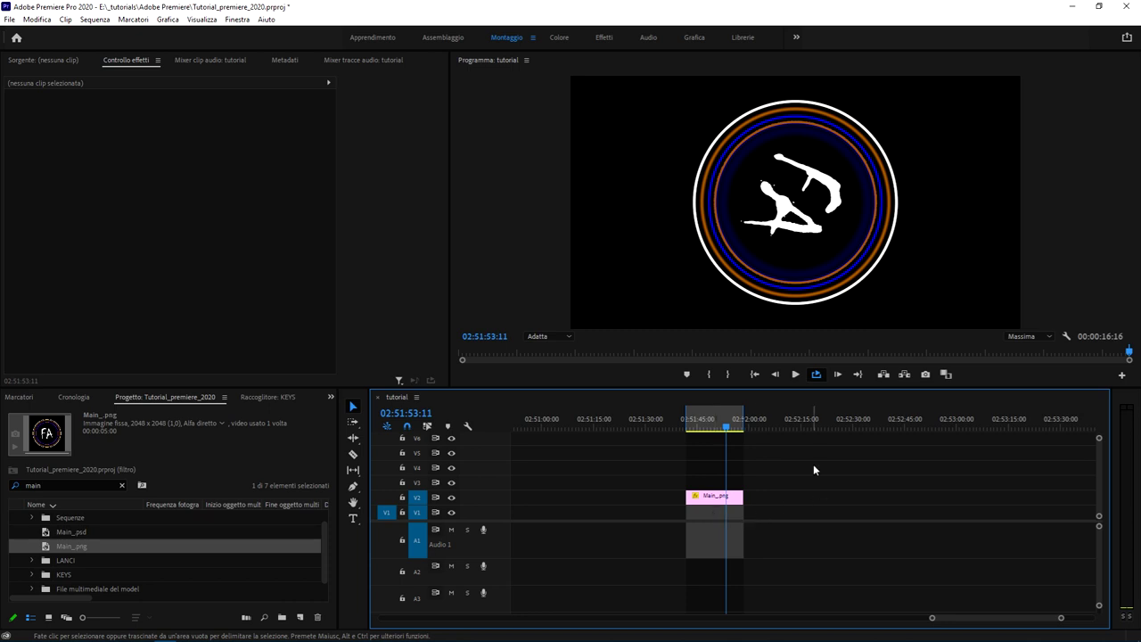
{"action": "key", "text": "equal"}
{"action": "key", "text": "equal"}
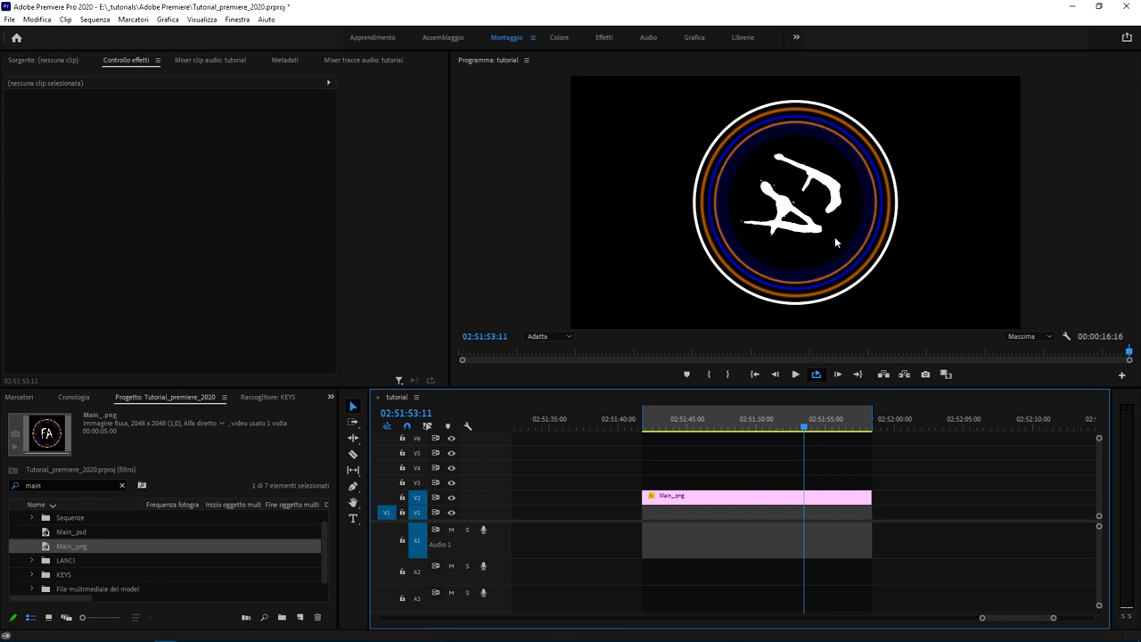
- Open Quick Export for the tutorial sequence, keeping tutorial.mp4 in the Export folder as output
{"action": "left_click", "coordinate": [1125, 40]}
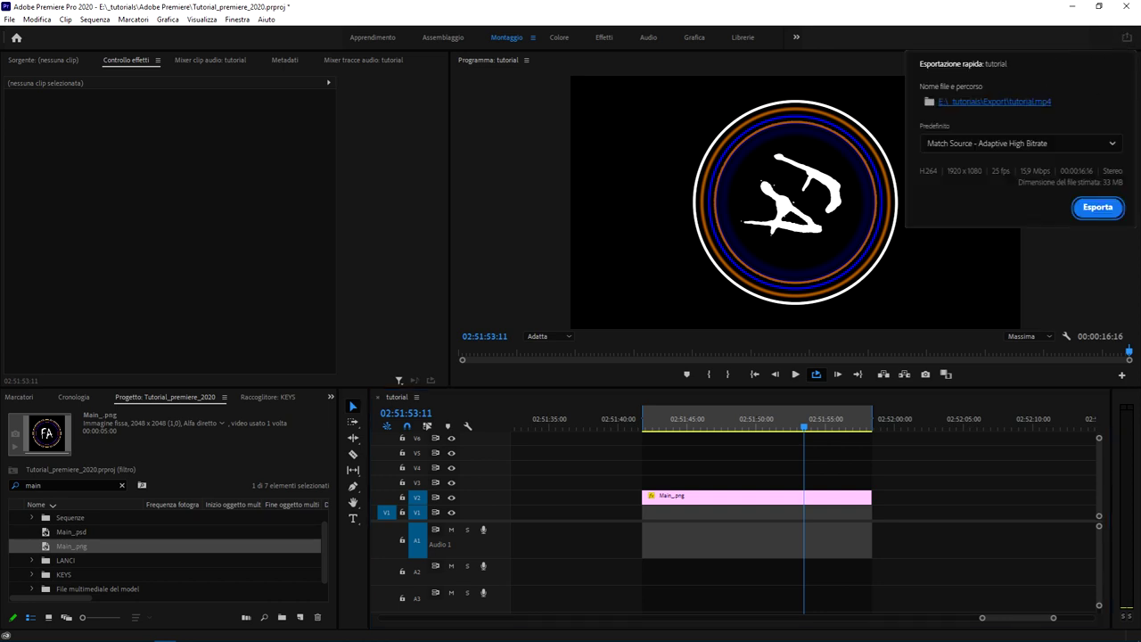
{"action": "key", "text": "super+plus"}
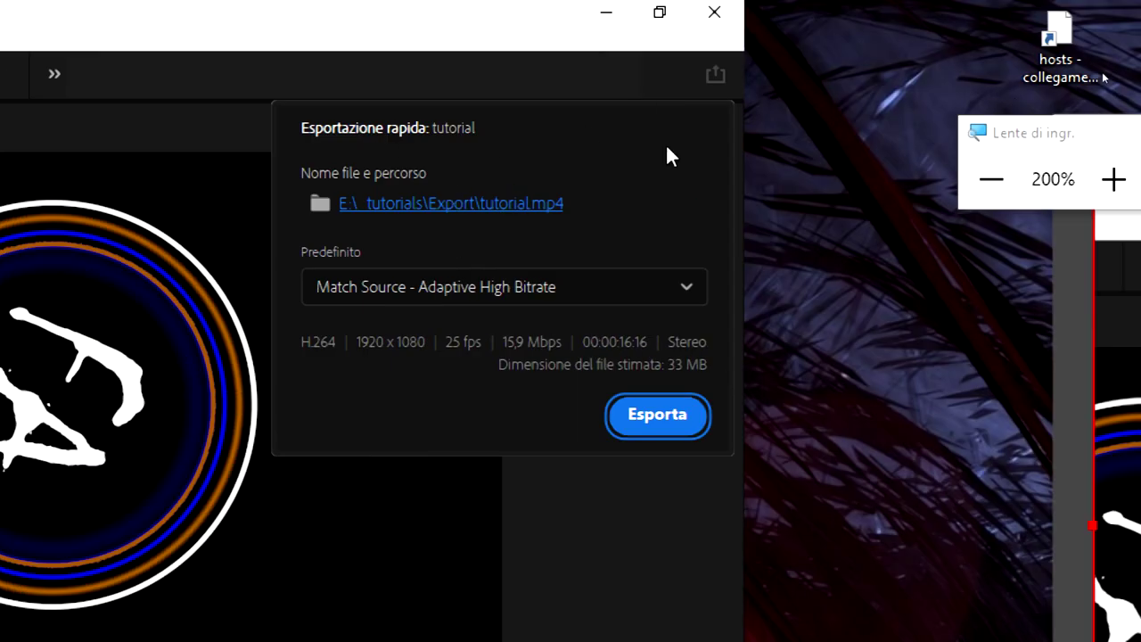
{"action": "left_click", "coordinate": [981, 191]}
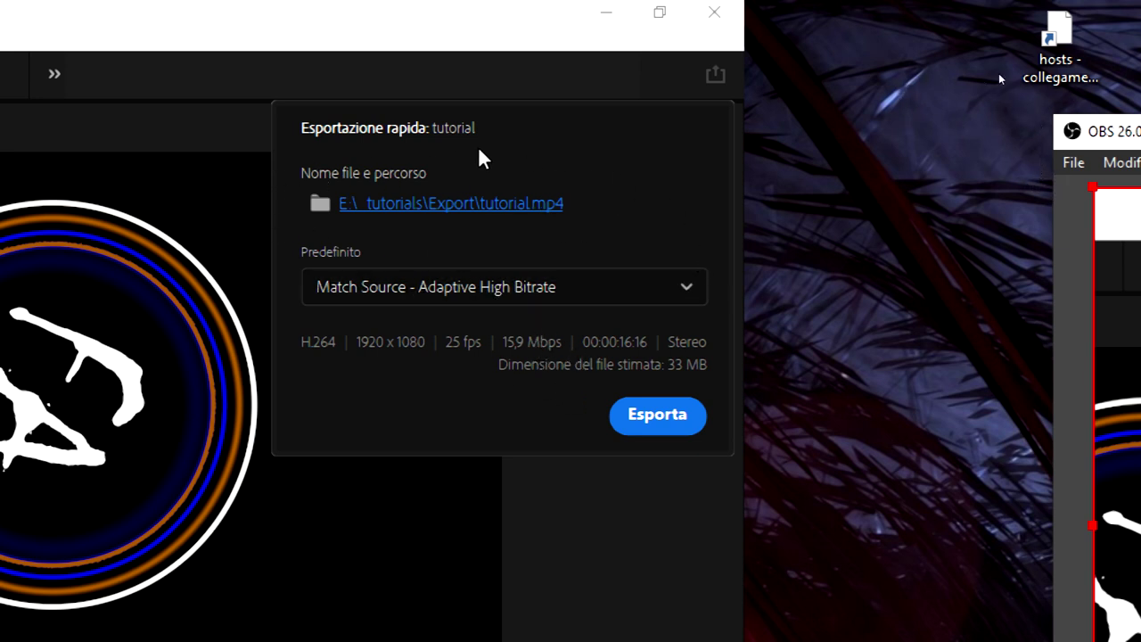
{"action": "left_click", "coordinate": [527, 210]}
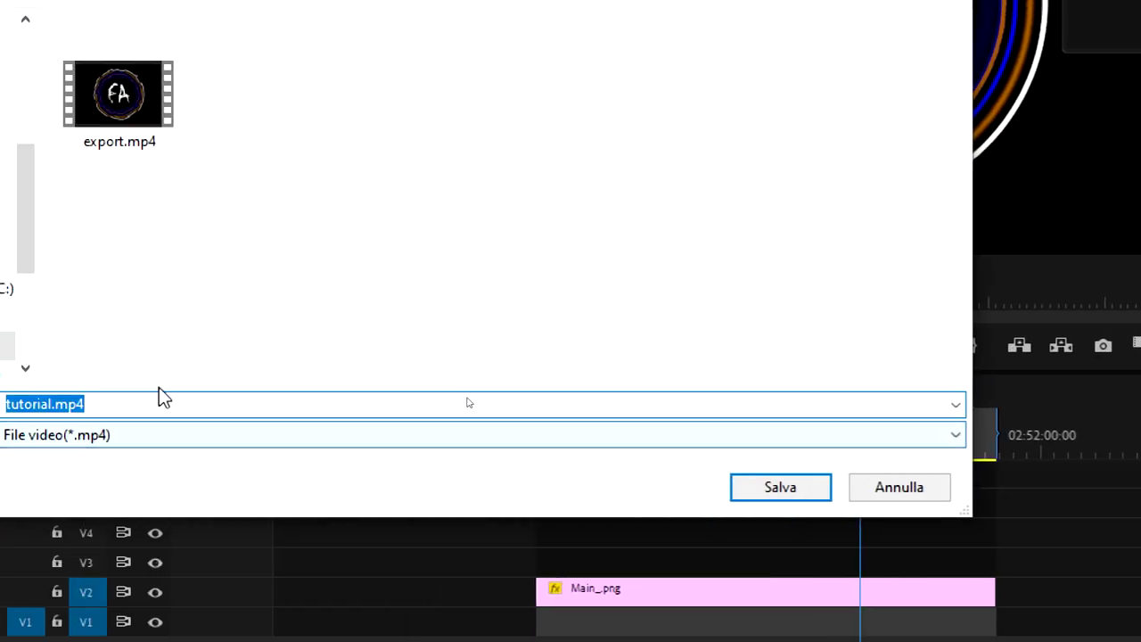
{"action": "left_click", "coordinate": [780, 488]}
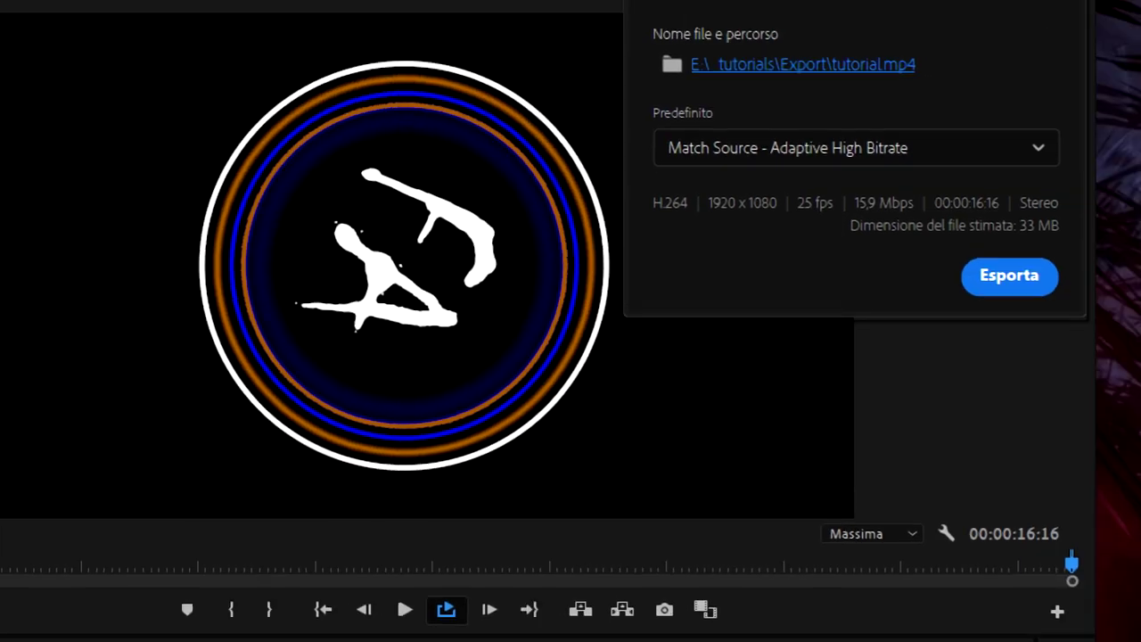
- Expand the Predefinito preset dropdown in the Quick Export panel
{"action": "left_click", "coordinate": [635, 274]}
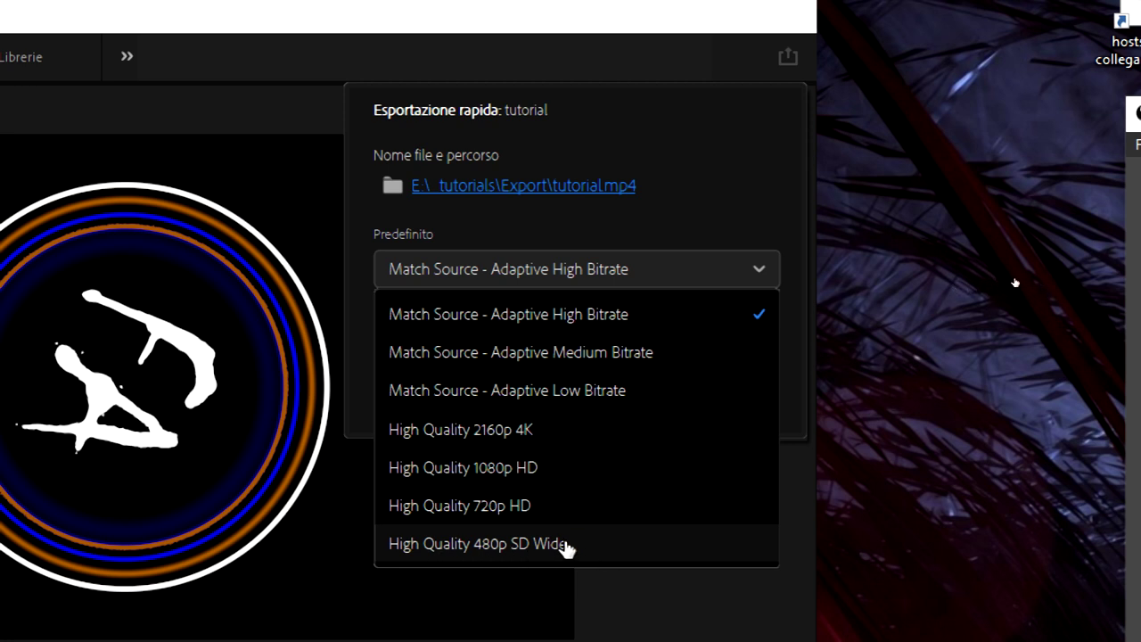
- Apply the High Quality 480p SD Wide preset and export the sequence to tutorial.mp4
{"action": "key", "text": "Escape"}
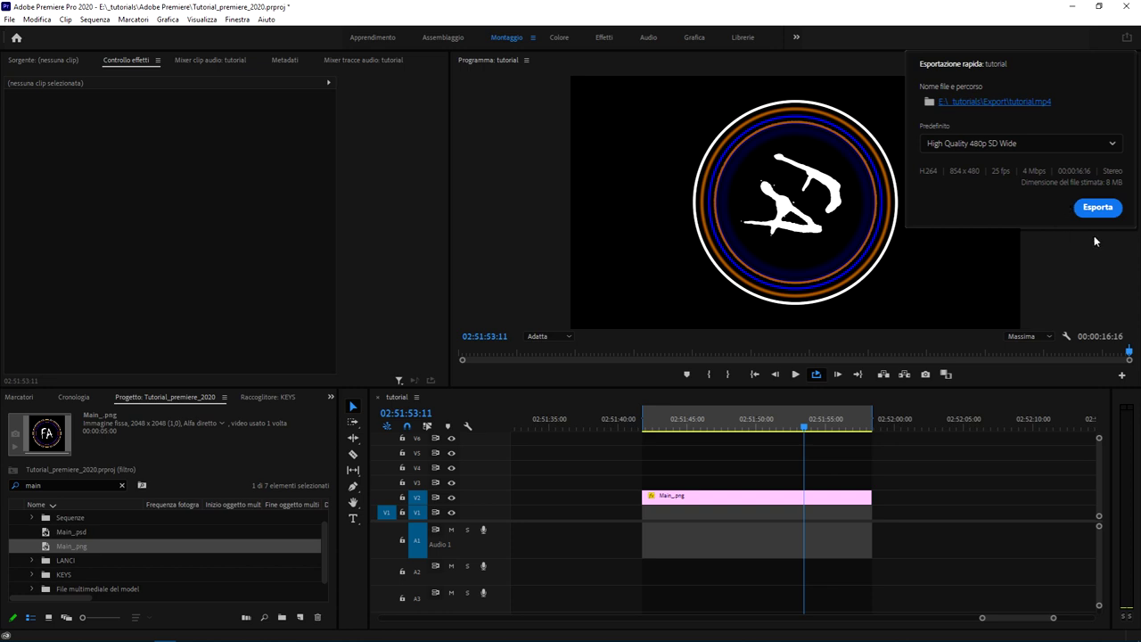
{"action": "left_click", "coordinate": [1097, 207]}
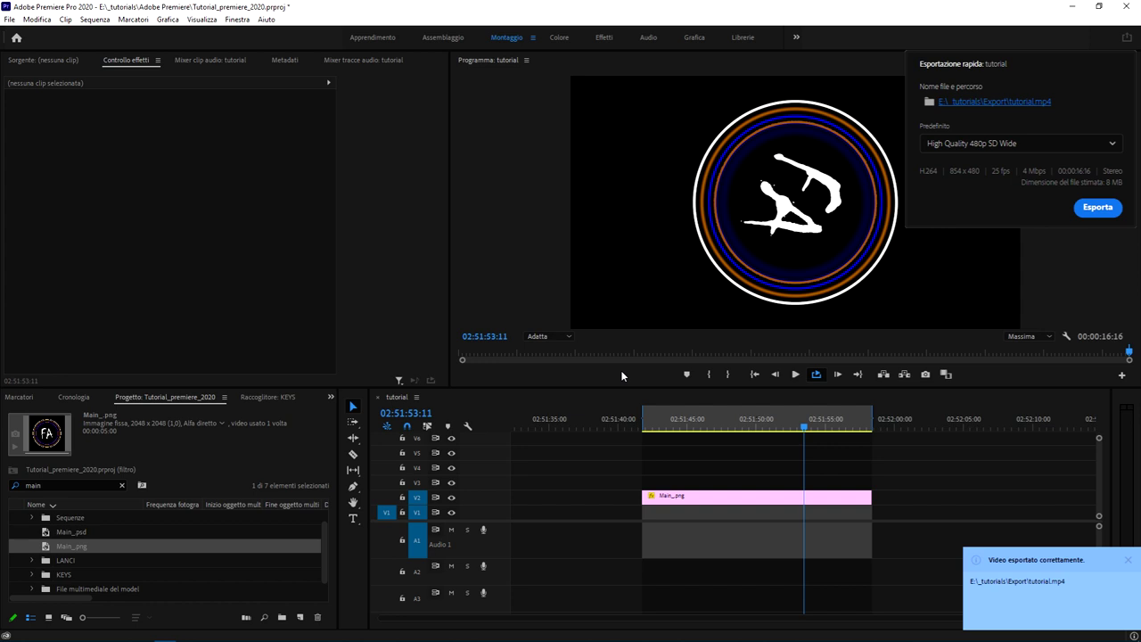
- Dismiss the Quick Export popover and export notification via the timeline area
{"action": "left_click", "coordinate": [905, 460]}
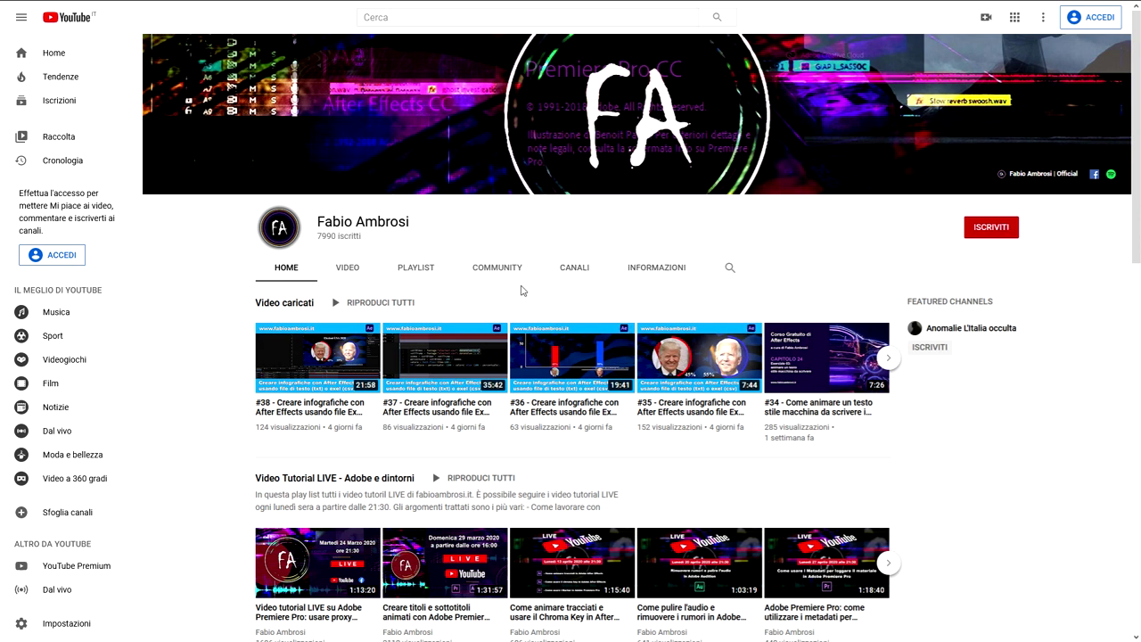
- Switch the channel page to its PLAYLIST tab, showing the seven created playlists
{"action": "left_click", "coordinate": [401, 276]}
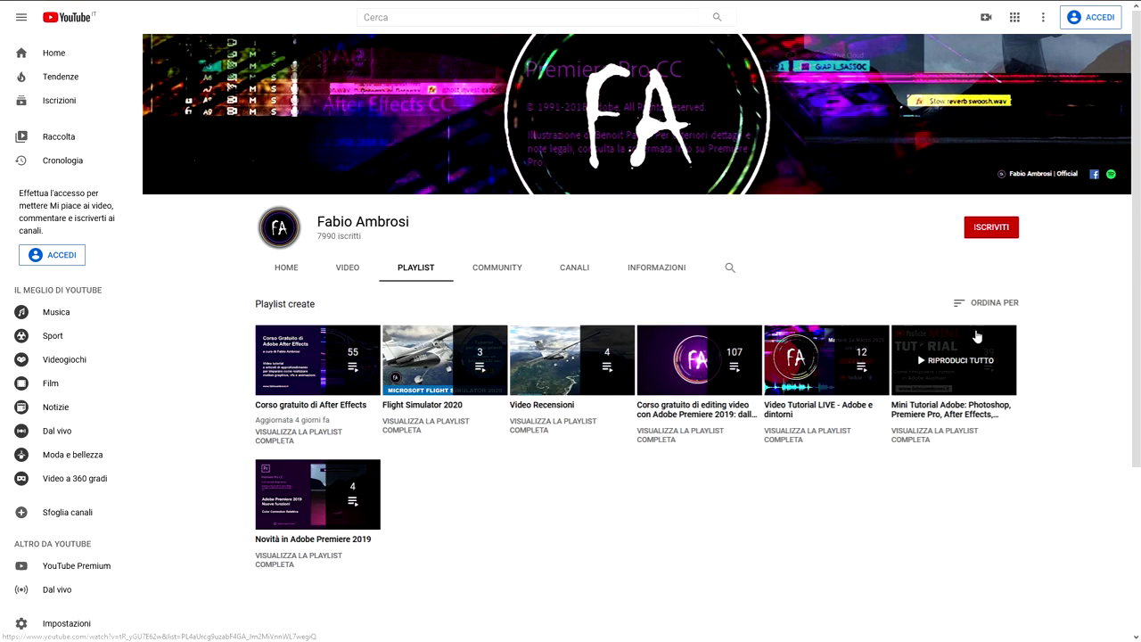